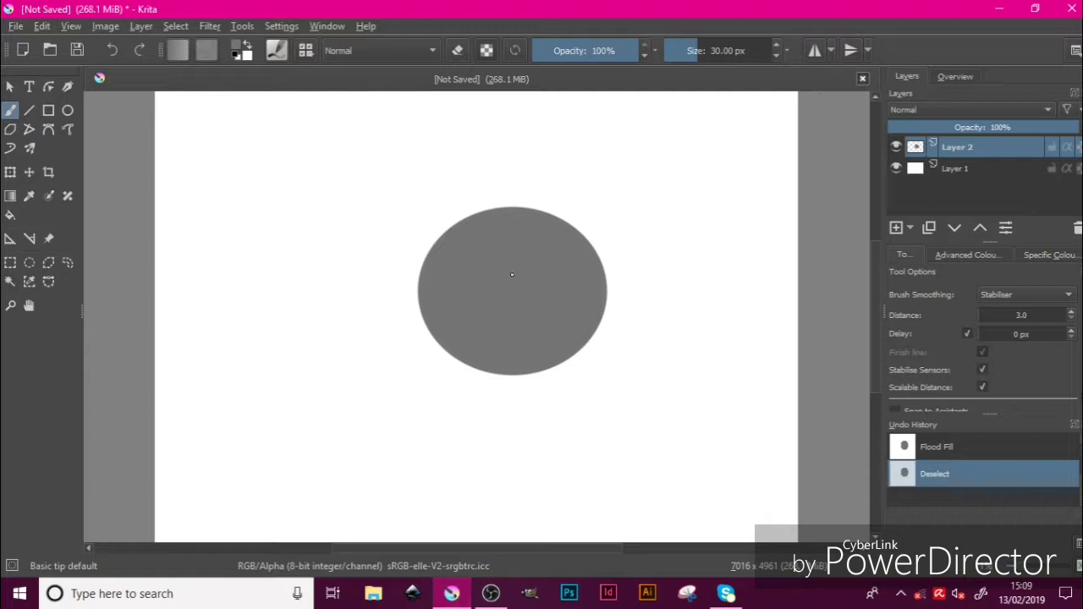
Contiguous-select the grey ellipse, then load a roughly 464 px freehand brush with #404040
{"action": "left_click", "coordinate": [10, 281]}
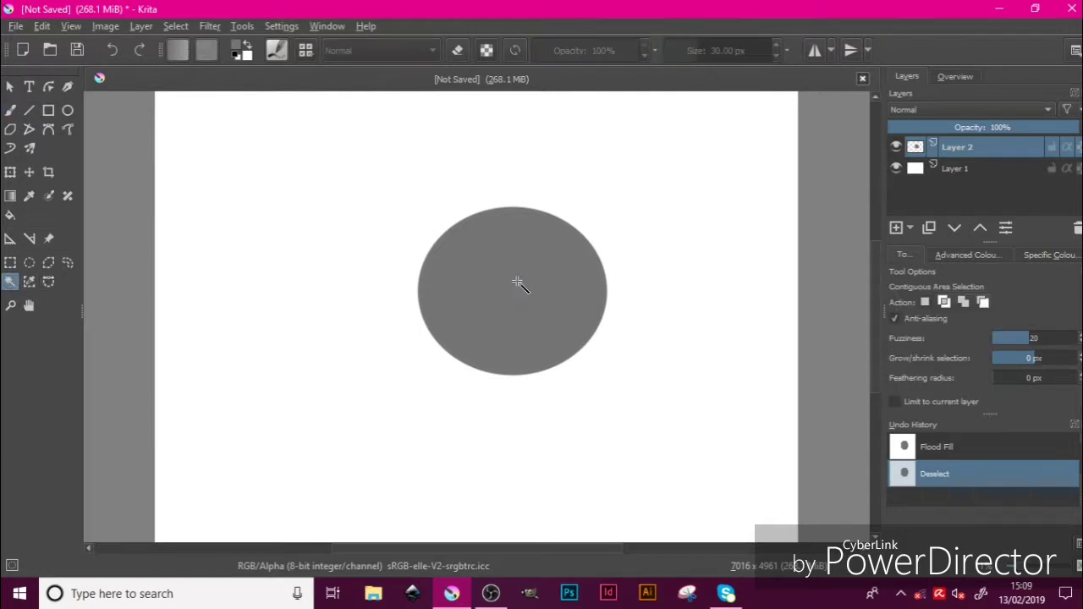
{"action": "left_click", "coordinate": [517, 282]}
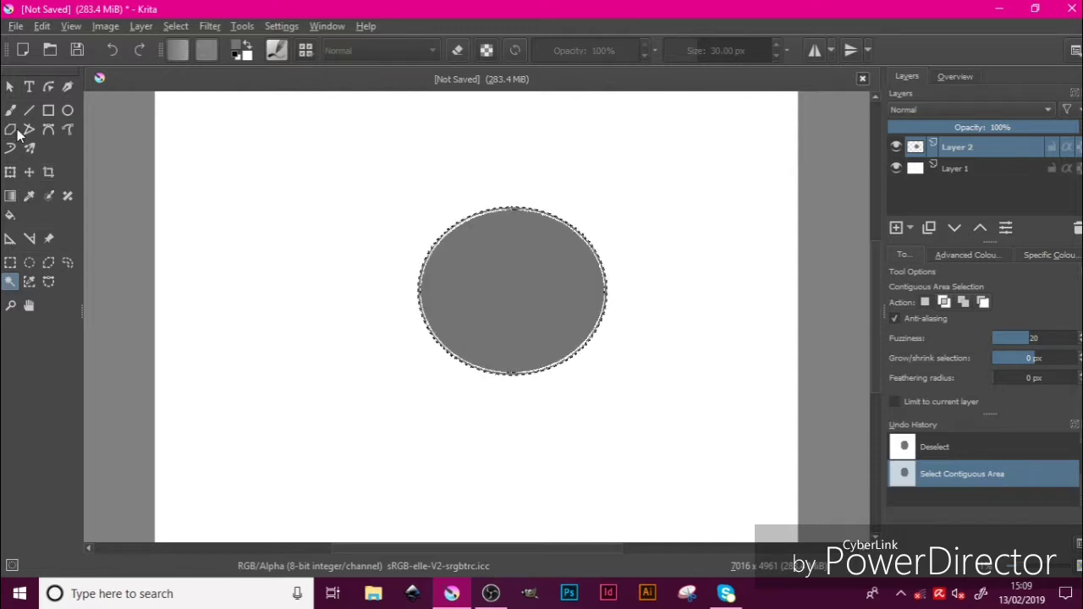
{"action": "left_click", "coordinate": [10, 110]}
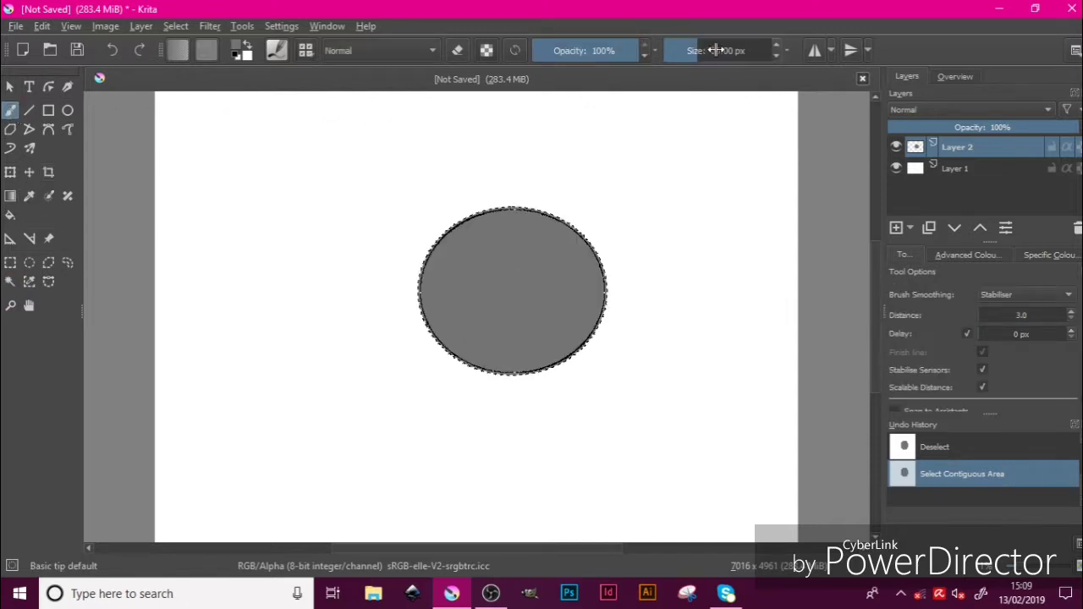
{"action": "left_click_drag", "start_coordinate": [716, 50], "coordinate": [755, 50]}
{"action": "left_click", "coordinate": [241, 49]}
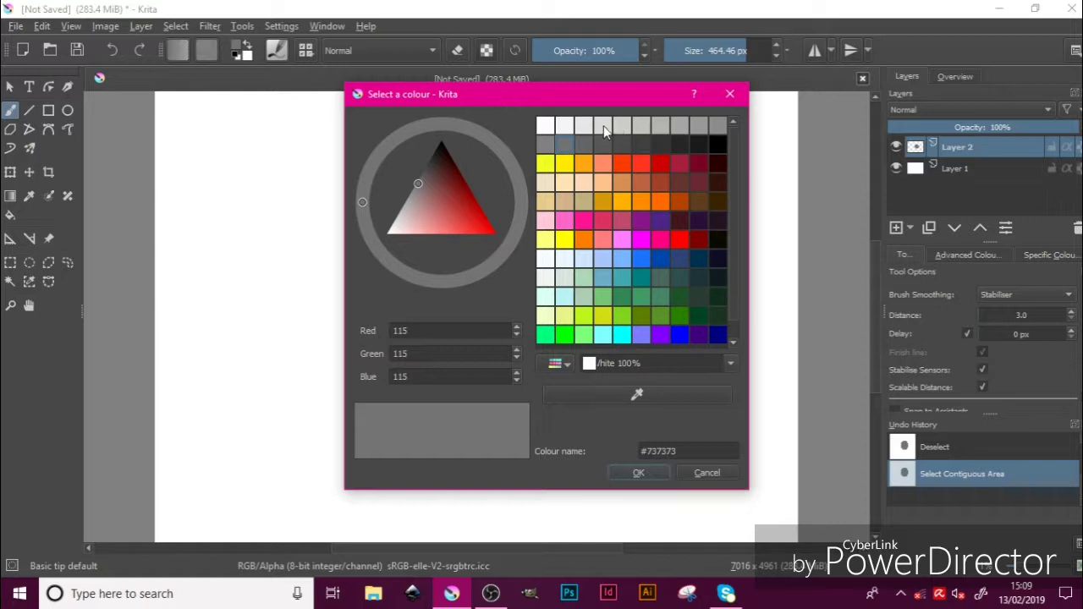
{"action": "left_click", "coordinate": [643, 144]}
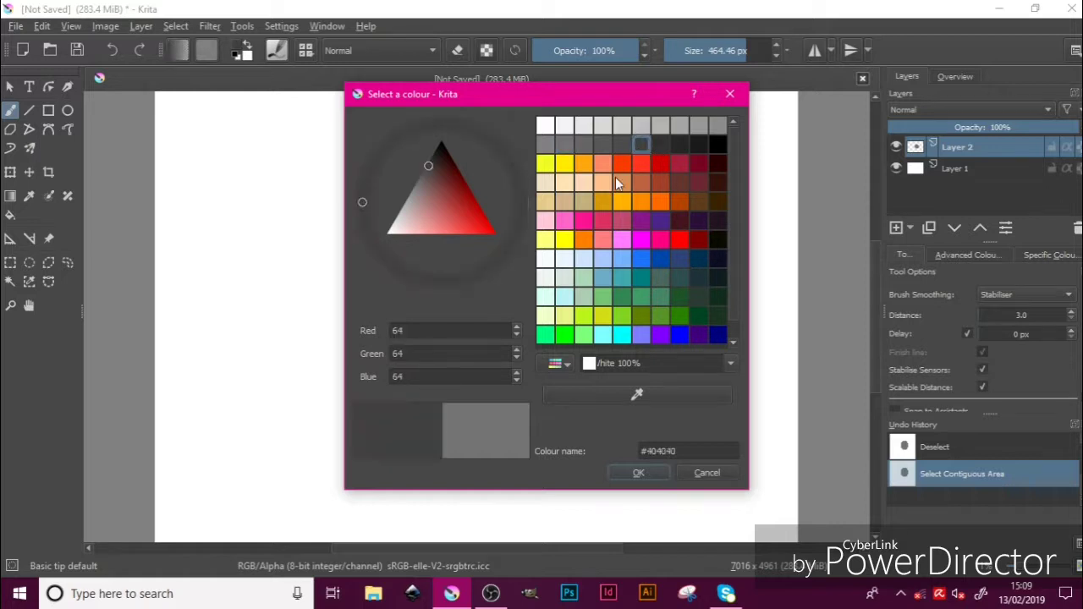
Confirm #404040 and paint dark grey shadow down the ellipse's left edge and along its bottom
{"action": "left_click", "coordinate": [639, 473]}
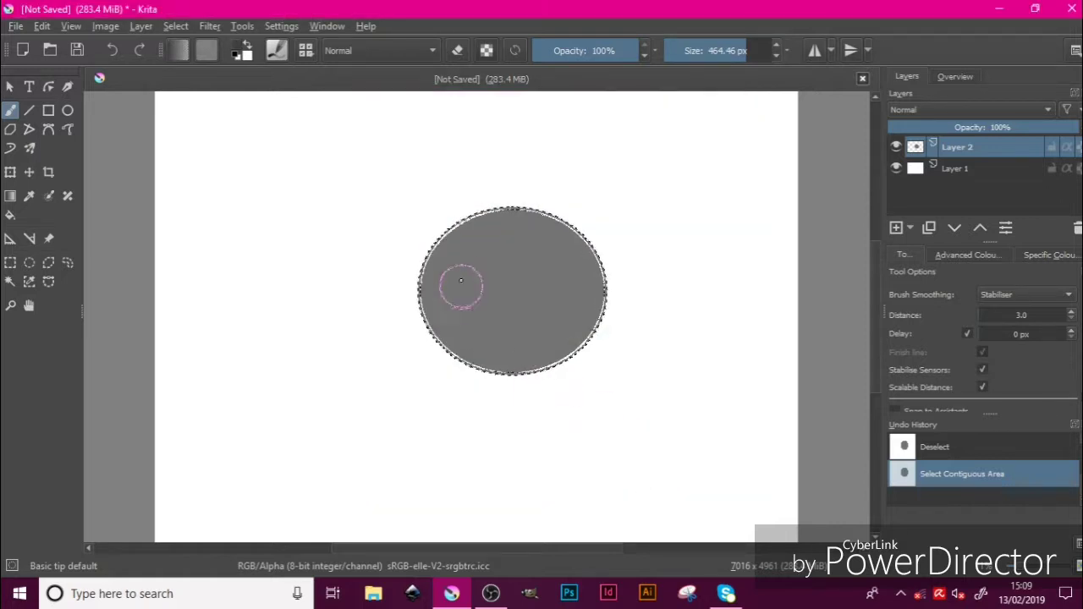
{"action": "mouse_move", "coordinate": [438, 252]}
{"action": "left_mouse_down"}
{"action": "mouse_move", "coordinate": [429, 293]}
{"action": "mouse_move", "coordinate": [446, 343]}
{"action": "mouse_move", "coordinate": [483, 372]}
{"action": "mouse_move", "coordinate": [535, 378]}
{"action": "mouse_move", "coordinate": [619, 344]}
{"action": "mouse_move", "coordinate": [542, 377]}
{"action": "mouse_move", "coordinate": [497, 369]}
{"action": "mouse_move", "coordinate": [467, 346]}
{"action": "mouse_move", "coordinate": [448, 306]}
{"action": "mouse_move", "coordinate": [445, 253]}
{"action": "mouse_move", "coordinate": [506, 172]}
{"action": "mouse_move", "coordinate": [457, 236]}
{"action": "mouse_move", "coordinate": [454, 310]}
{"action": "mouse_move", "coordinate": [494, 364]}
{"action": "mouse_move", "coordinate": [539, 370]}
{"action": "mouse_move", "coordinate": [566, 358]}
{"action": "left_mouse_up"}
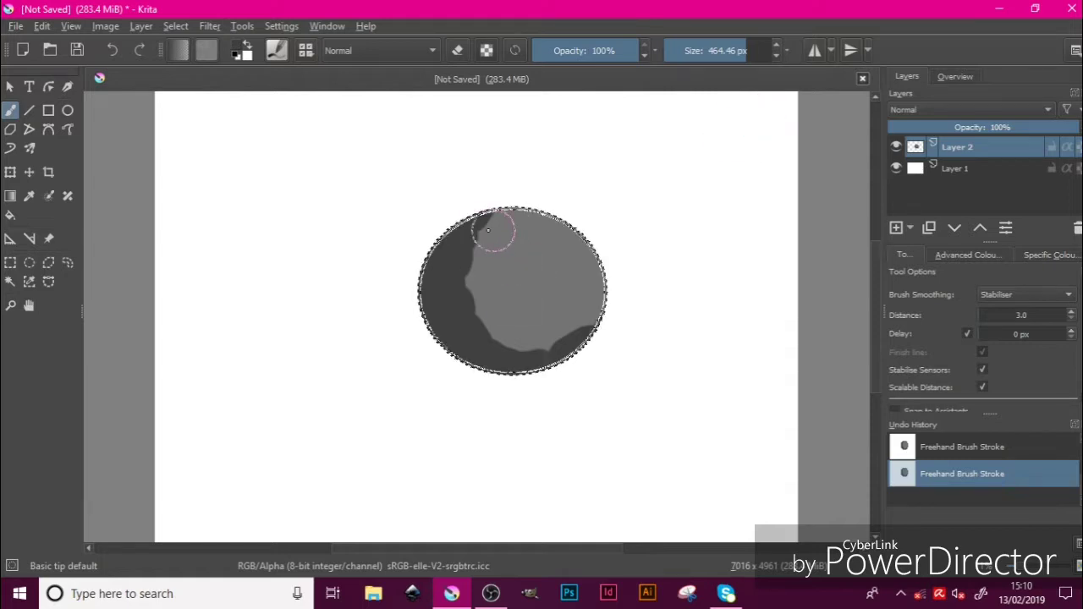
{"action": "mouse_move", "coordinate": [490, 193]}
{"action": "left_mouse_down"}
{"action": "mouse_move", "coordinate": [460, 237]}
{"action": "mouse_move", "coordinate": [455, 290]}
{"action": "mouse_move", "coordinate": [497, 346]}
{"action": "mouse_move", "coordinate": [534, 364]}
{"action": "mouse_move", "coordinate": [587, 355]}
{"action": "mouse_move", "coordinate": [667, 240]}
{"action": "mouse_move", "coordinate": [666, 262]}
{"action": "mouse_move", "coordinate": [608, 338]}
{"action": "left_mouse_up"}
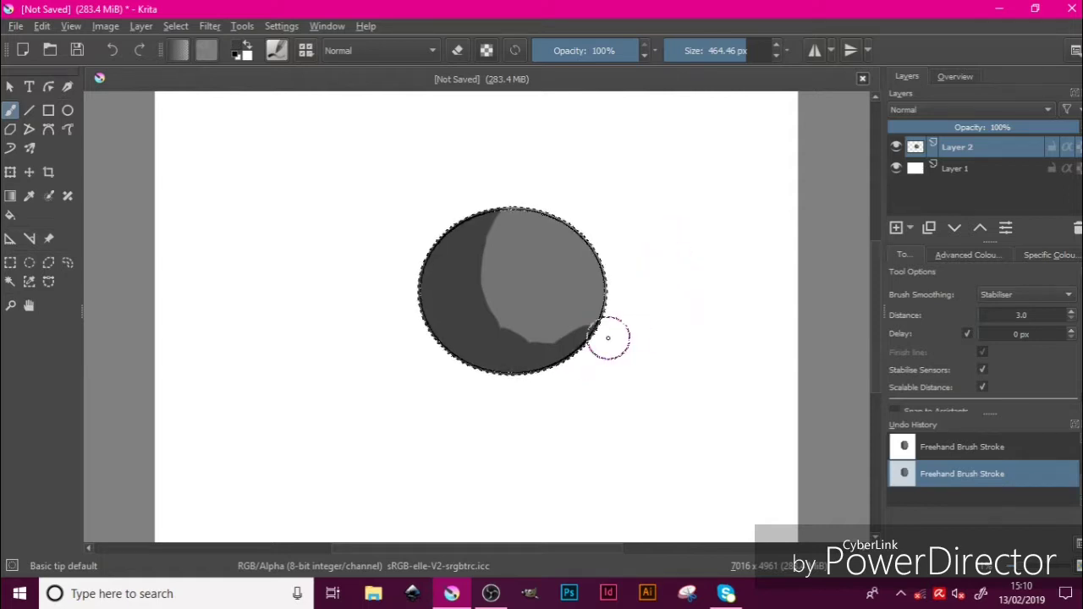
Switch to light grey #d9d9d9 and paint a highlight along the ellipse's top and upper-right rim
{"action": "left_click", "coordinate": [241, 50]}
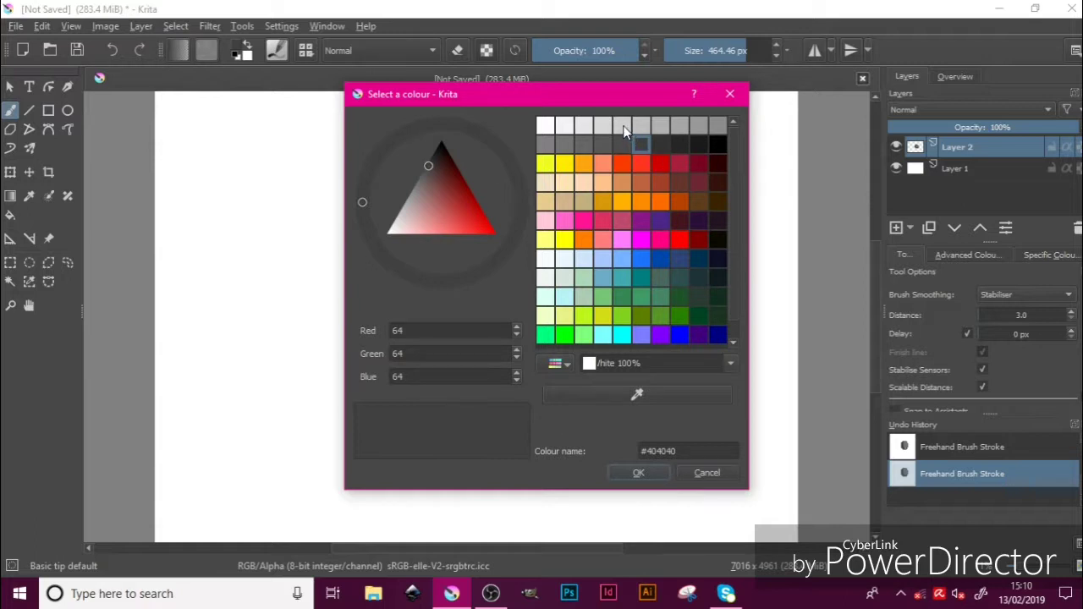
{"action": "left_click", "coordinate": [602, 126]}
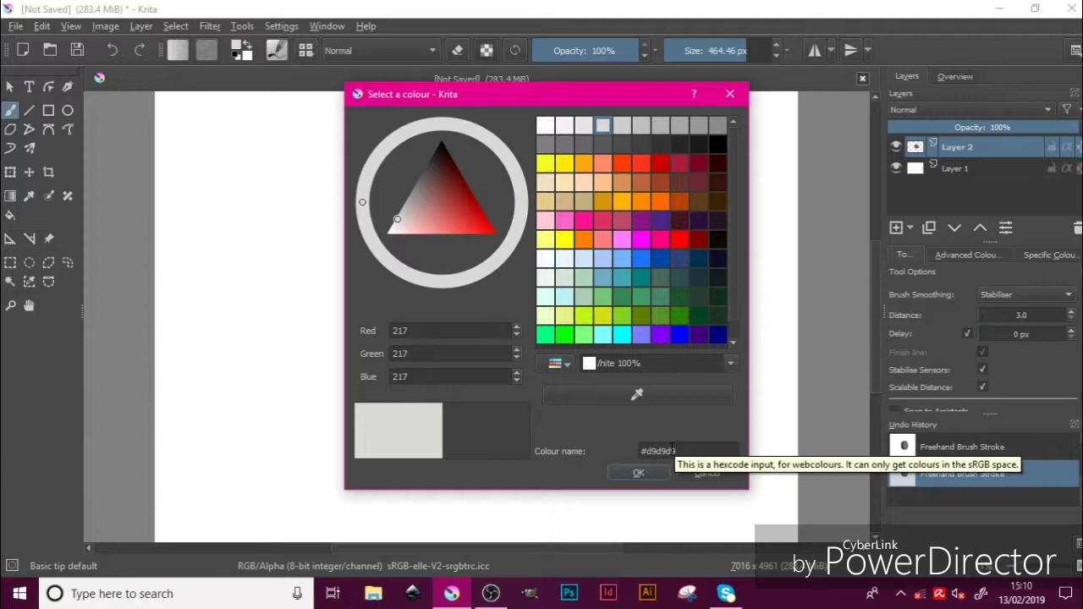
{"action": "left_click", "coordinate": [643, 474]}
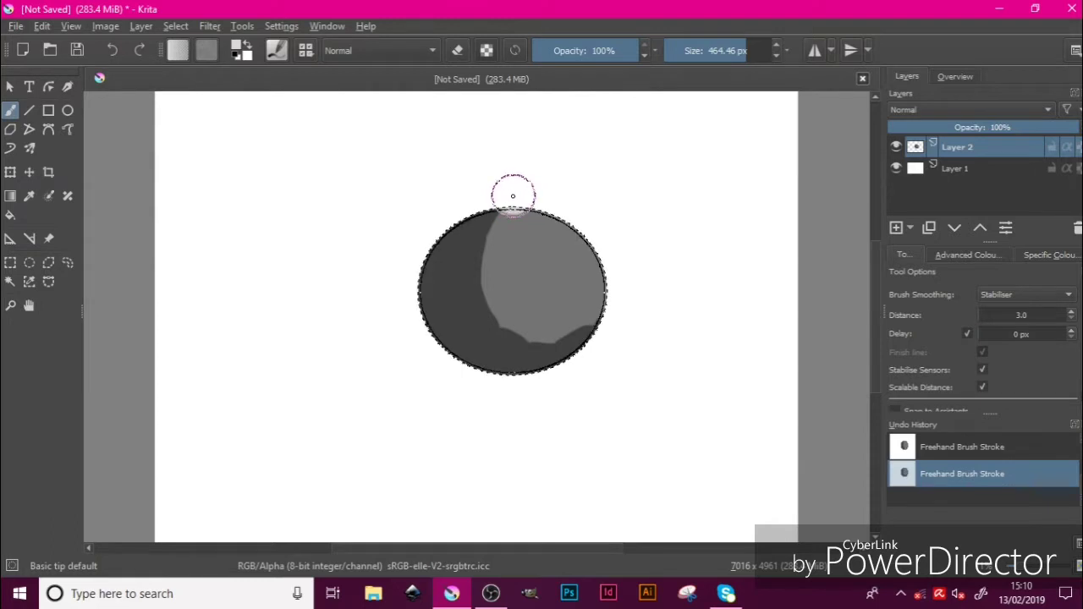
{"action": "mouse_move", "coordinate": [511, 198]}
{"action": "left_mouse_down"}
{"action": "mouse_move", "coordinate": [588, 225]}
{"action": "mouse_move", "coordinate": [614, 290]}
{"action": "mouse_move", "coordinate": [612, 333]}
{"action": "left_mouse_up"}
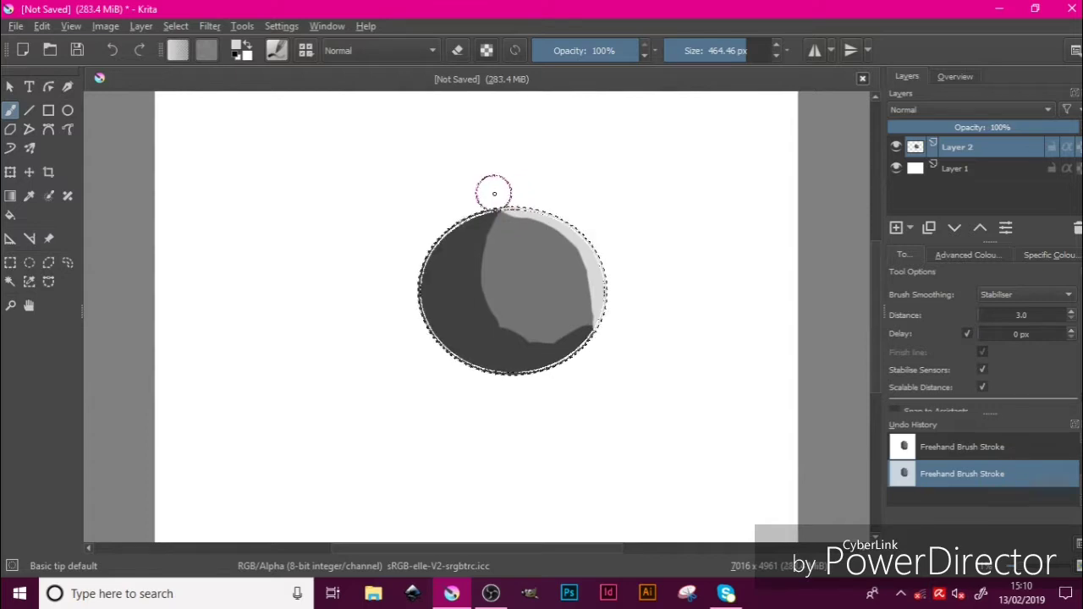
{"action": "mouse_move", "coordinate": [518, 193]}
{"action": "left_mouse_down"}
{"action": "mouse_move", "coordinate": [576, 221]}
{"action": "mouse_move", "coordinate": [601, 259]}
{"action": "mouse_move", "coordinate": [615, 314]}
{"action": "mouse_move", "coordinate": [602, 363]}
{"action": "mouse_move", "coordinate": [587, 229]}
{"action": "left_mouse_up"}
{"action": "mouse_move", "coordinate": [514, 190]}
{"action": "left_mouse_down"}
{"action": "mouse_move", "coordinate": [528, 194]}
{"action": "mouse_move", "coordinate": [486, 199]}
{"action": "left_mouse_up"}
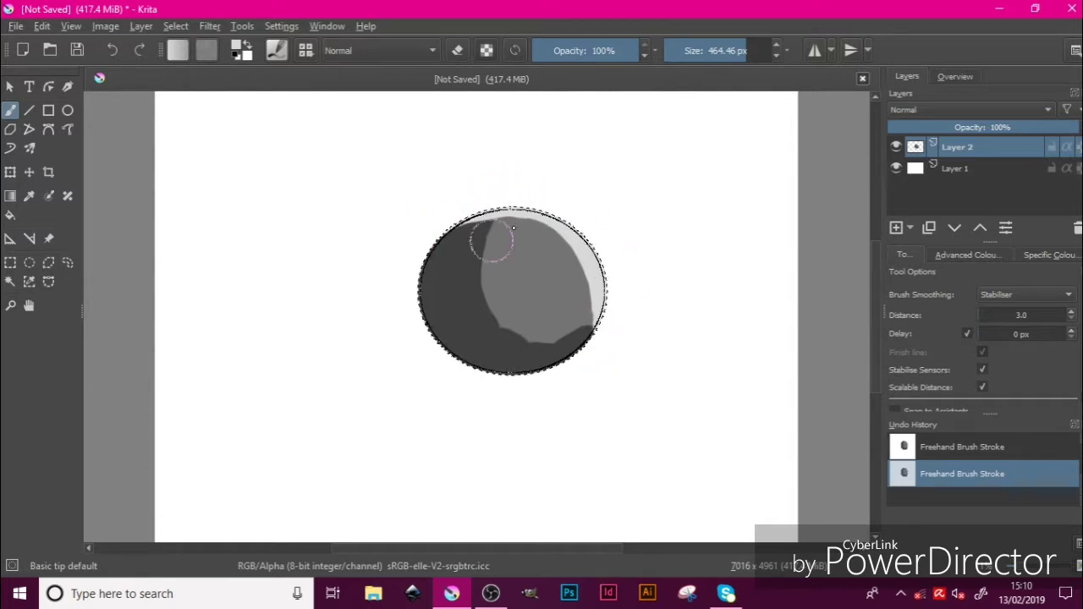
{"action": "key", "text": "F6"}
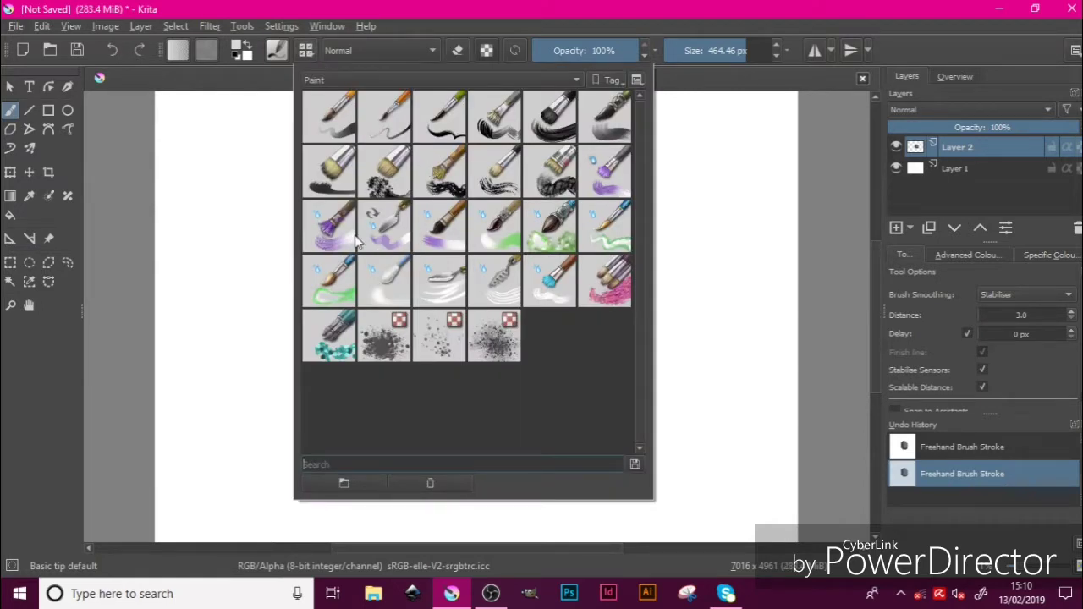
{"action": "mouse_move", "coordinate": [446, 242]}
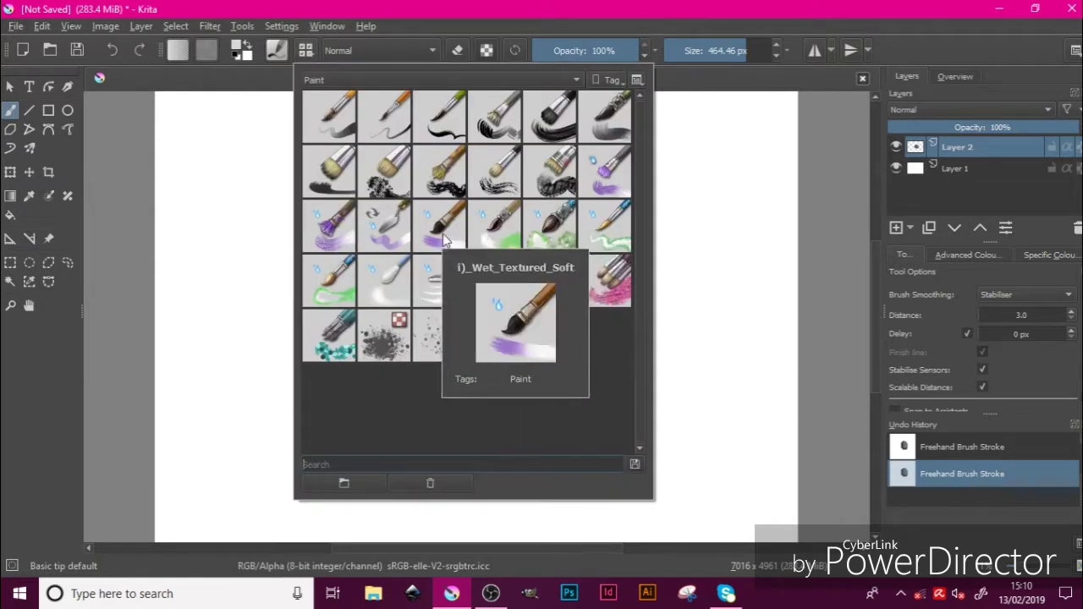
{"action": "mouse_move", "coordinate": [531, 214]}
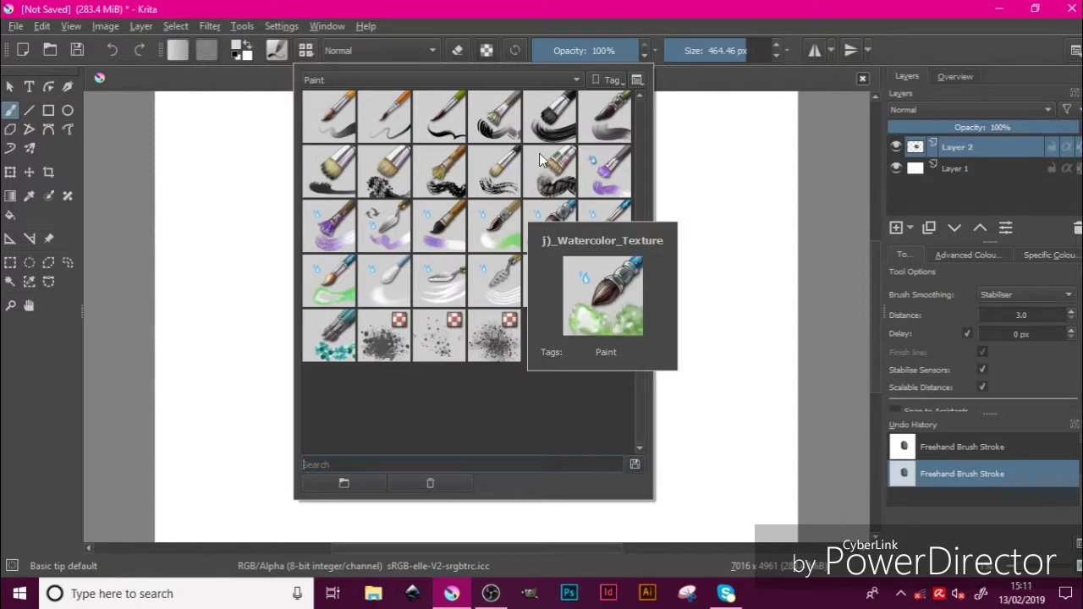
{"action": "left_click", "coordinate": [682, 27]}
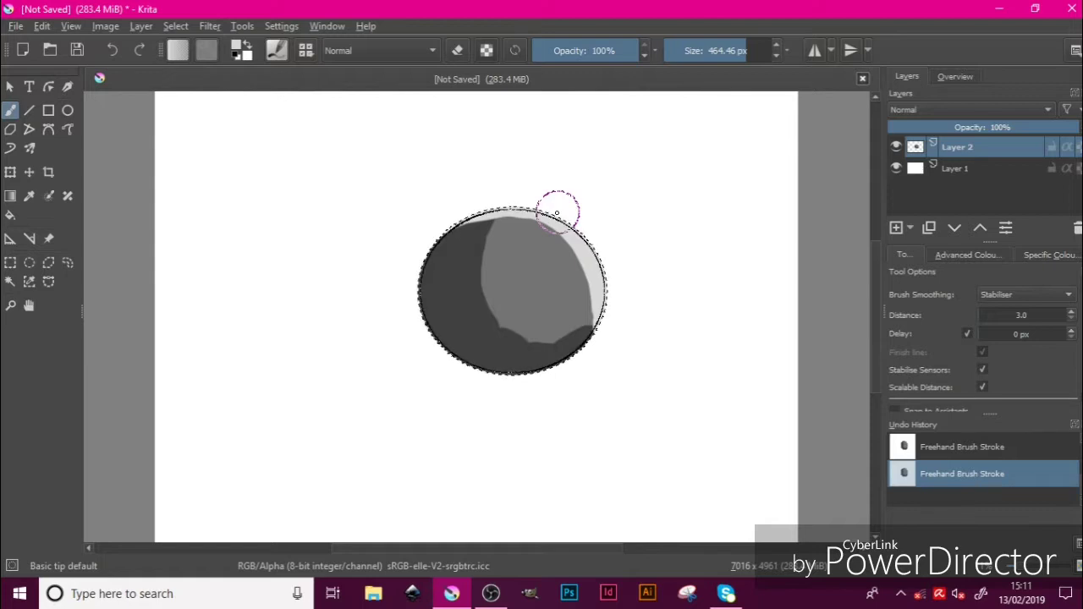
Add Layer 3 in Colour blend mode and deselect the circle with Ctrl+Shift+A
{"action": "left_click", "coordinate": [898, 227]}
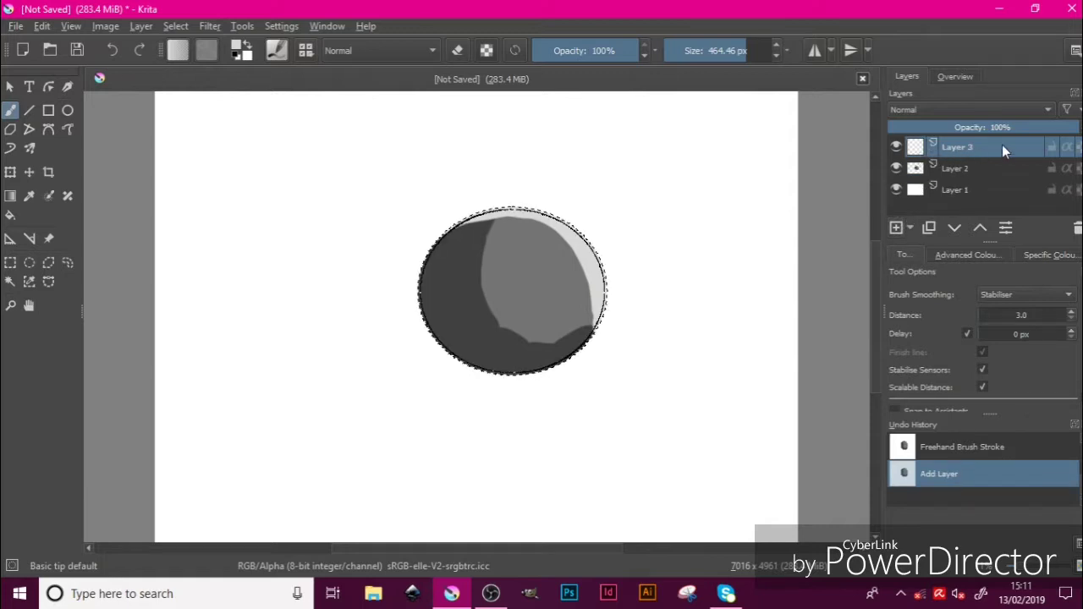
{"action": "left_click", "coordinate": [956, 108]}
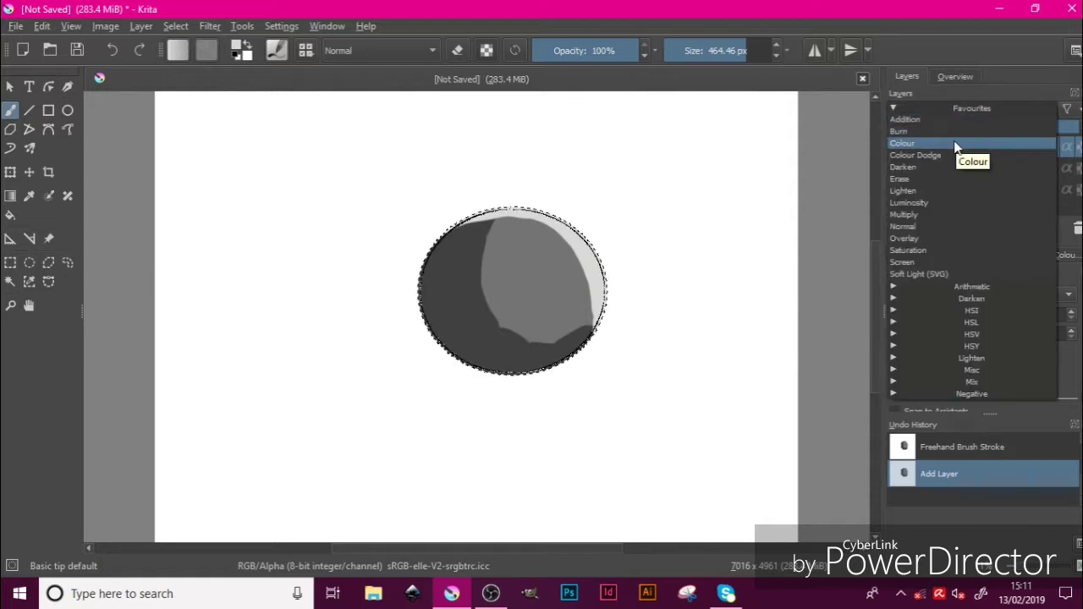
{"action": "left_click", "coordinate": [959, 144]}
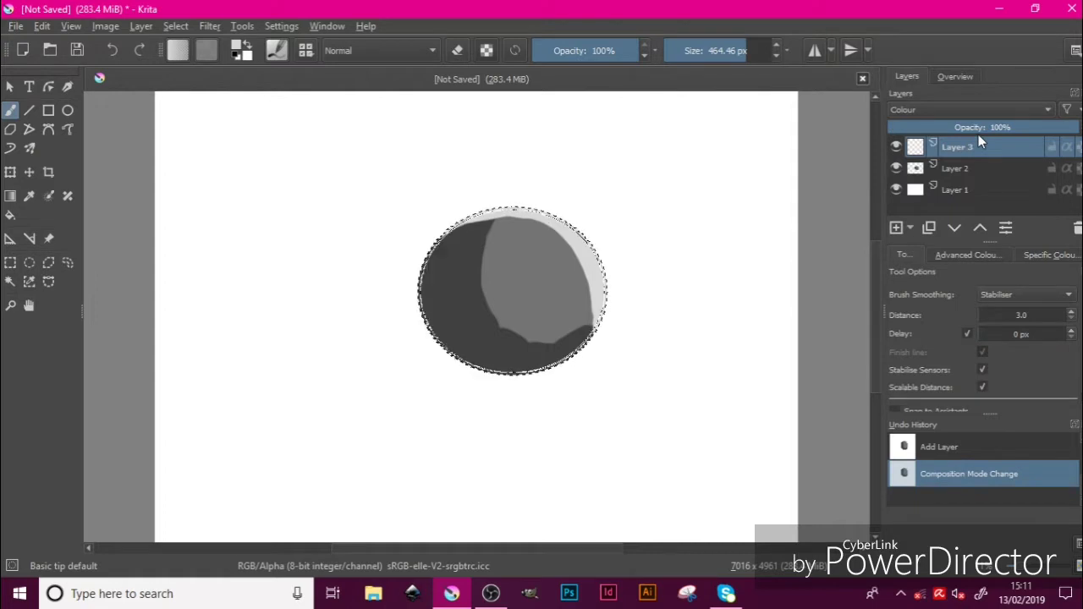
{"action": "key", "text": "ctrl+shift+a"}
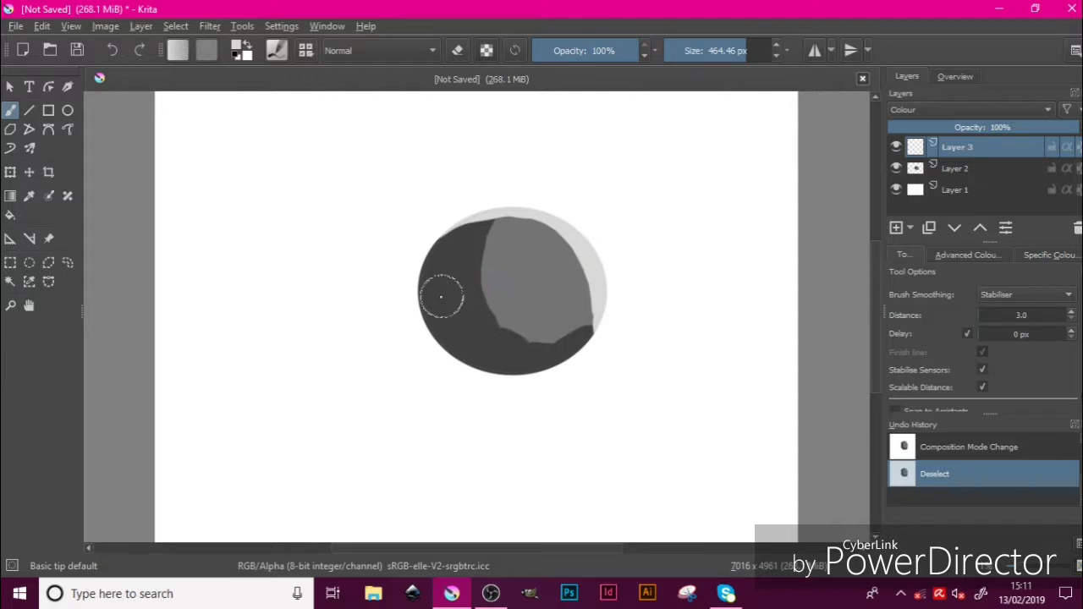
Choose a vivid red as the paint colour and enlarge the brush
{"action": "left_click", "coordinate": [242, 48]}
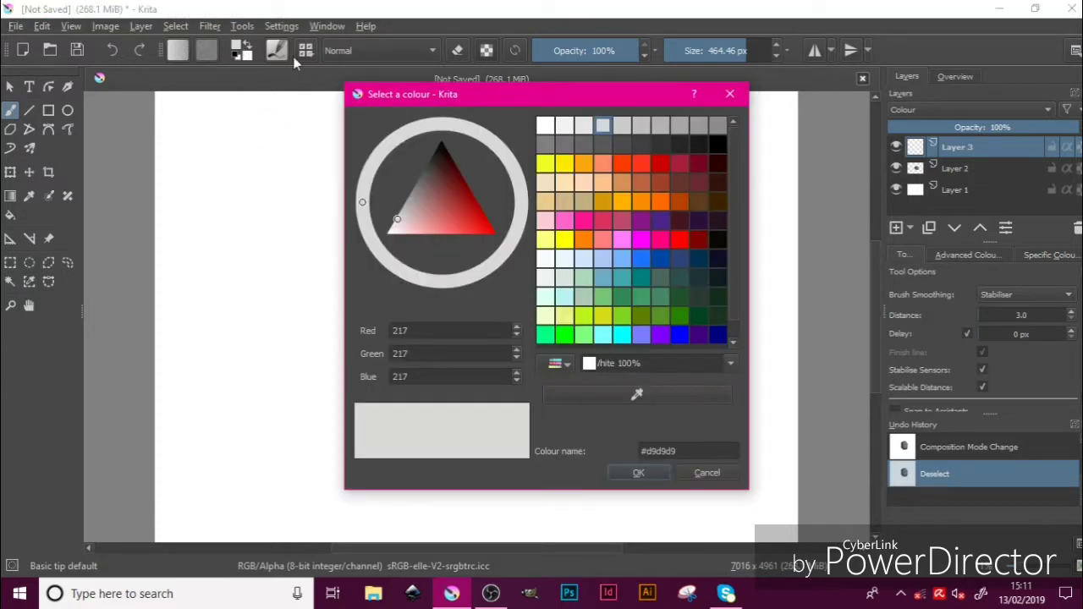
{"action": "left_click_drag", "start_coordinate": [466, 217], "coordinate": [476, 227]}
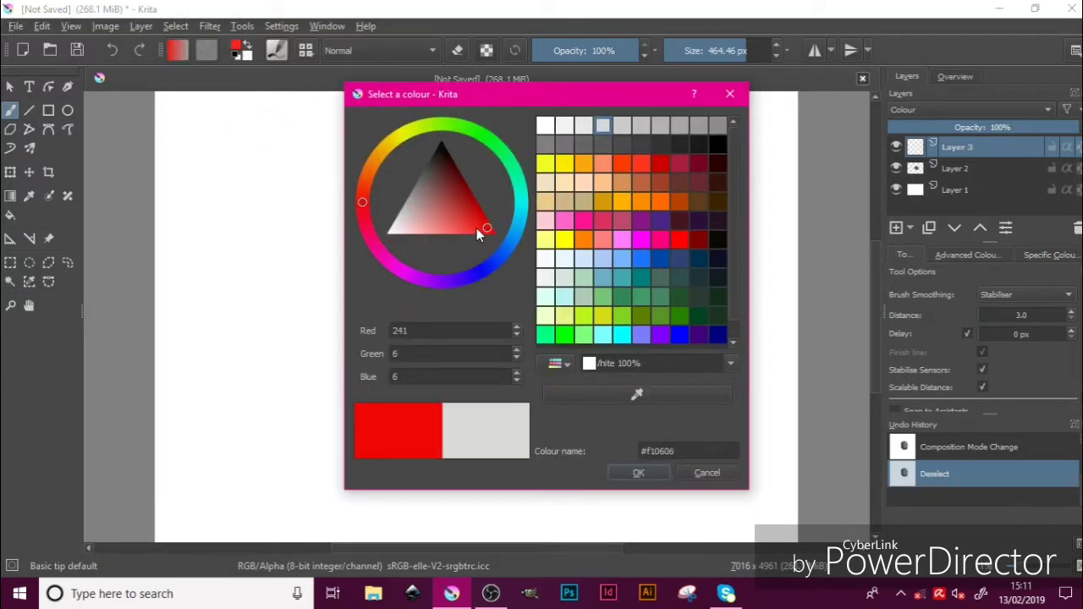
{"action": "left_click", "coordinate": [647, 474]}
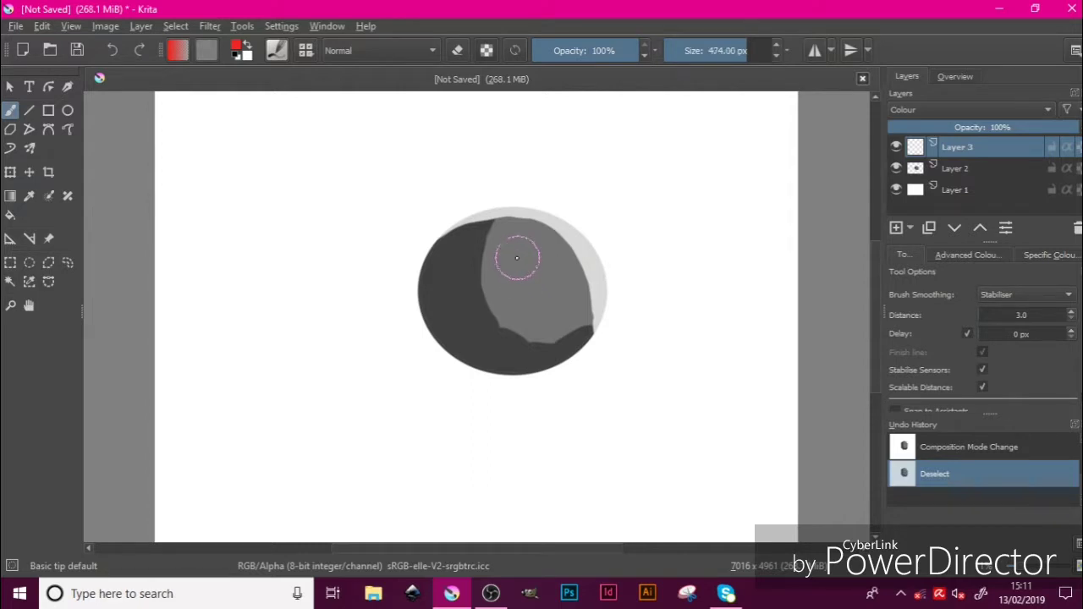
{"action": "key", "text": "bracketright"}
{"action": "key", "text": "bracketright"}
{"action": "key", "text": "bracketright"}
{"action": "key", "text": "bracketright"}
{"action": "key", "text": "bracketright"}
{"action": "key", "text": "bracketright"}
{"action": "key", "text": "bracketright"}
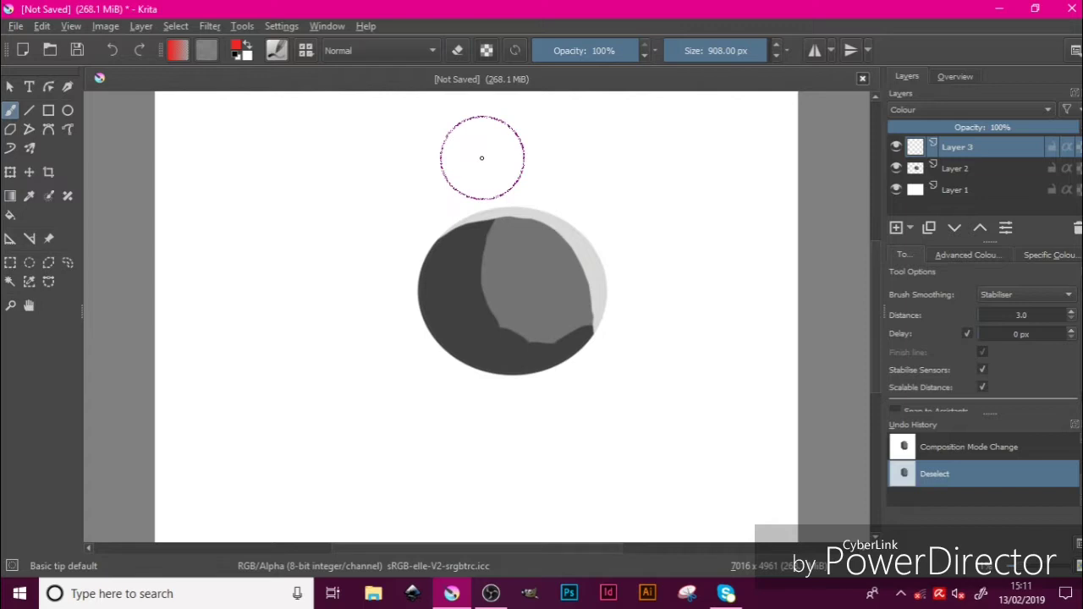
Paint red over the entire circle on Layer 3 until no grey patches remain
{"action": "mouse_move", "coordinate": [491, 196]}
{"action": "left_mouse_down"}
{"action": "mouse_move", "coordinate": [526, 182]}
{"action": "mouse_move", "coordinate": [381, 307]}
{"action": "left_mouse_up"}
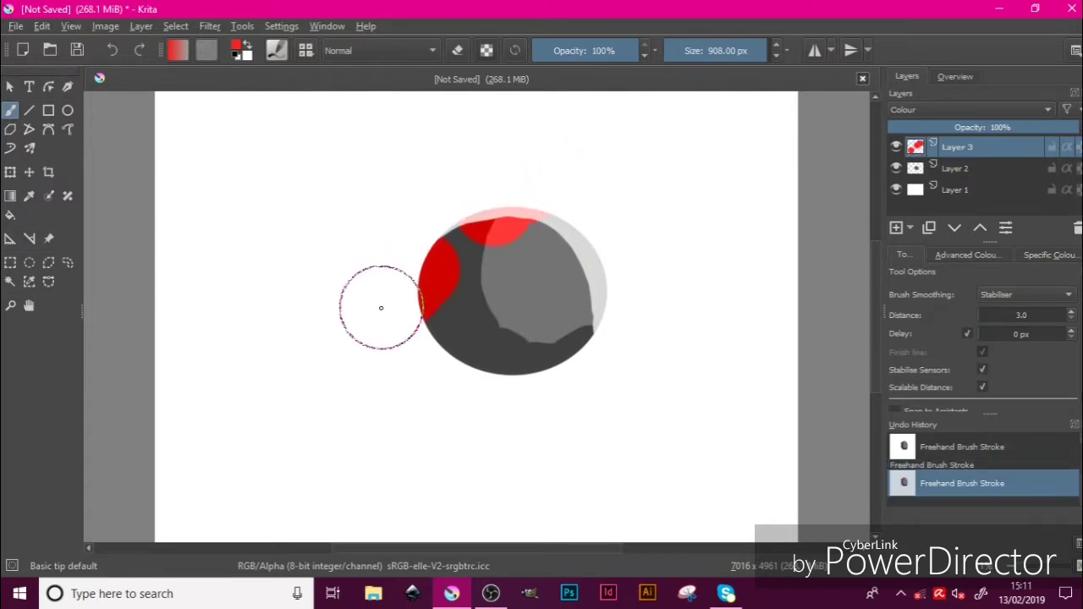
{"action": "left_click_drag", "start_coordinate": [567, 184], "coordinate": [566, 184]}
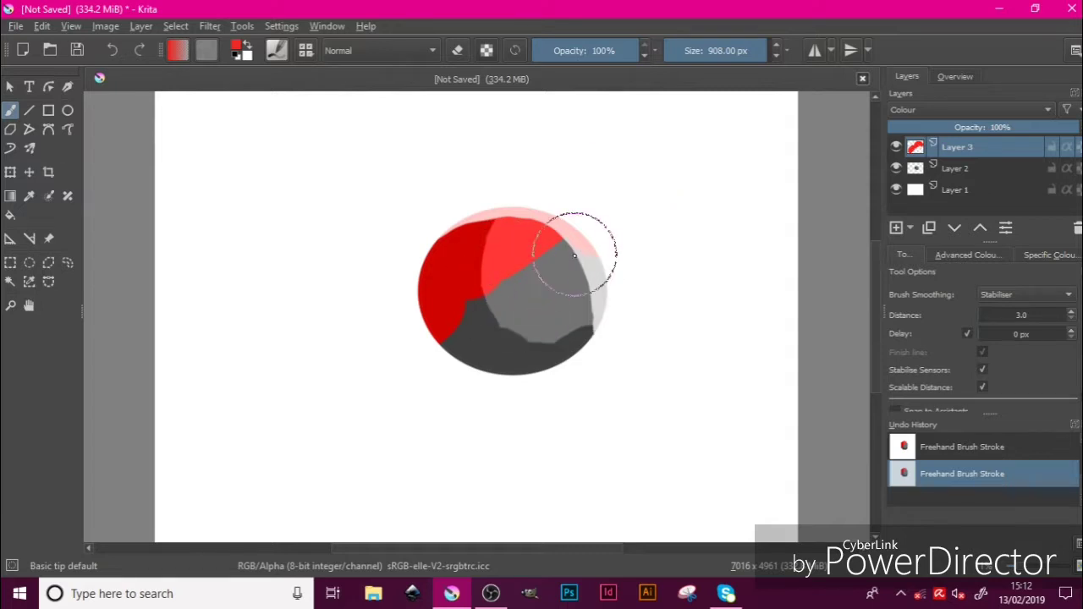
{"action": "mouse_move", "coordinate": [579, 247]}
{"action": "left_mouse_down"}
{"action": "mouse_move", "coordinate": [579, 314]}
{"action": "mouse_move", "coordinate": [557, 334]}
{"action": "mouse_move", "coordinate": [421, 357]}
{"action": "mouse_move", "coordinate": [401, 377]}
{"action": "left_mouse_up"}
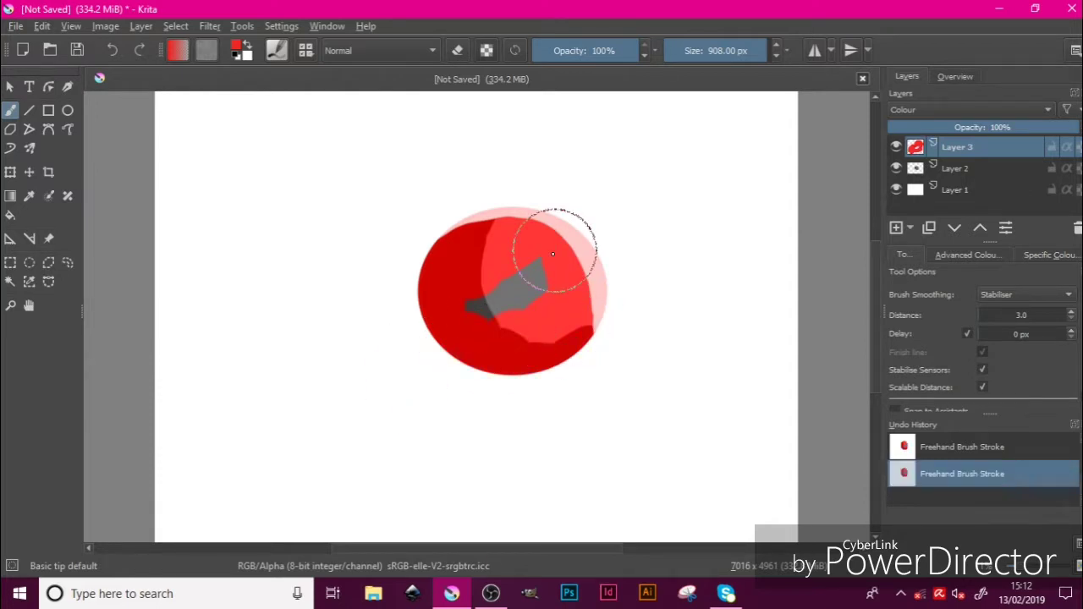
{"action": "mouse_move", "coordinate": [554, 250]}
{"action": "left_mouse_down"}
{"action": "mouse_move", "coordinate": [497, 296]}
{"action": "mouse_move", "coordinate": [471, 285]}
{"action": "left_mouse_up"}
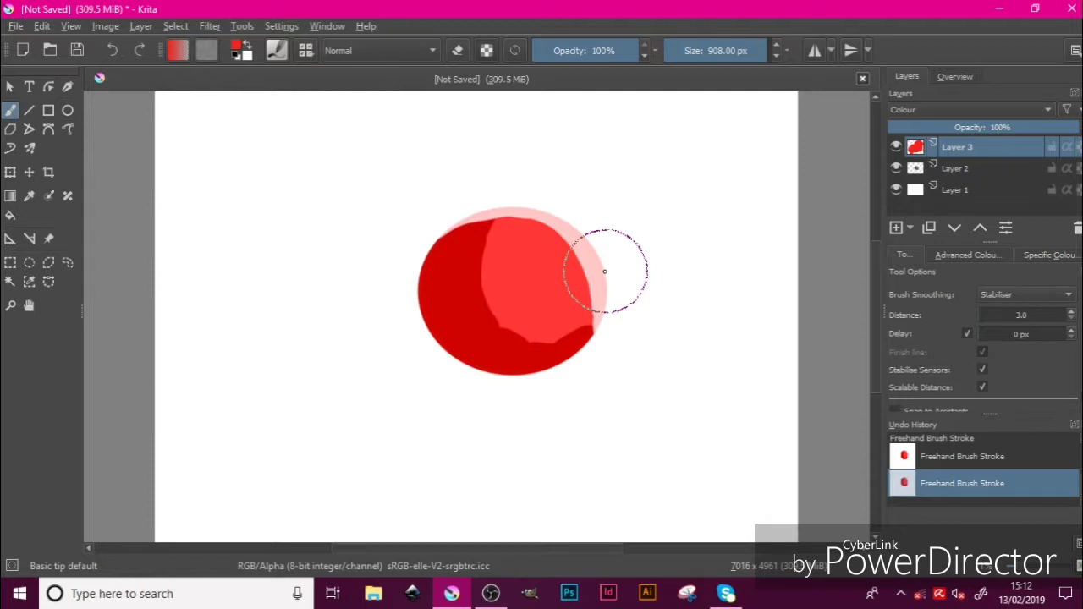
Add Layer 4 above the red layer, try black test strokes beside the circle, and undo them
{"action": "left_click", "coordinate": [898, 227]}
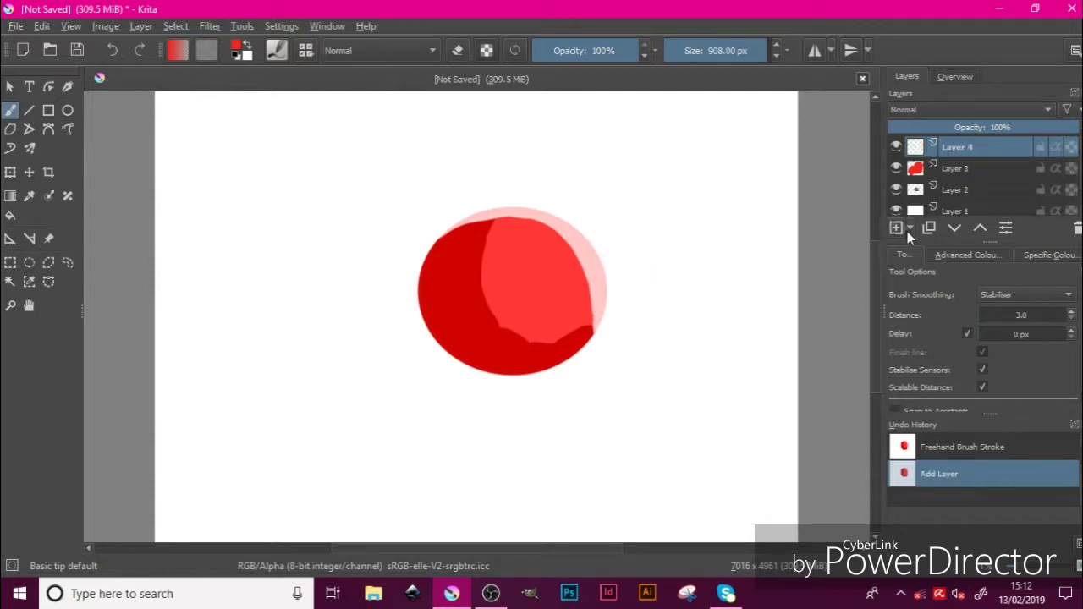
{"action": "key", "text": "d"}
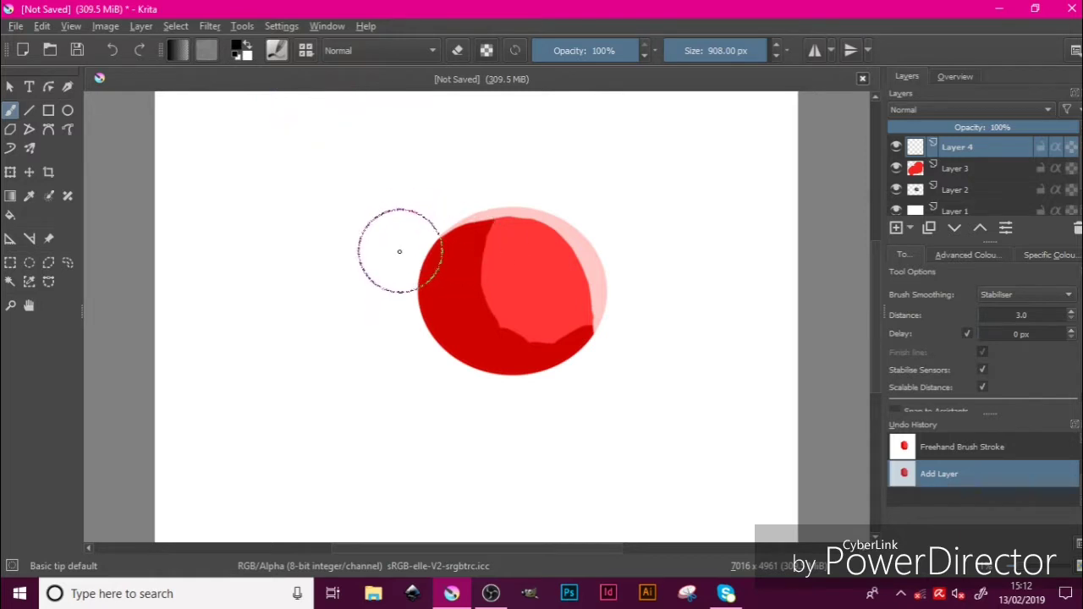
{"action": "left_click_drag", "start_coordinate": [394, 249], "coordinate": [381, 295]}
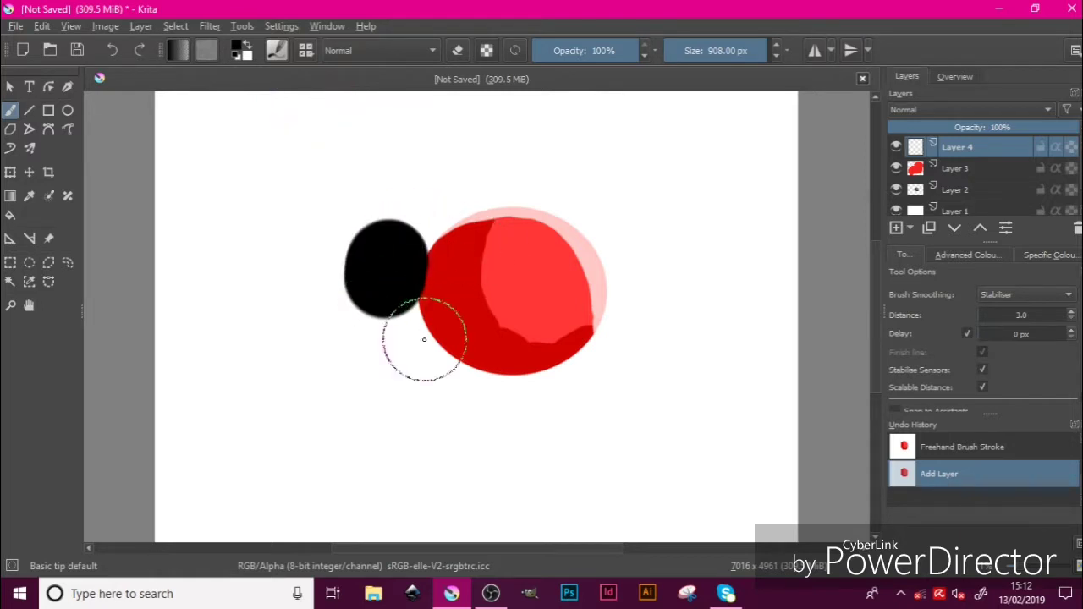
{"action": "left_click_drag", "start_coordinate": [423, 338], "coordinate": [442, 346]}
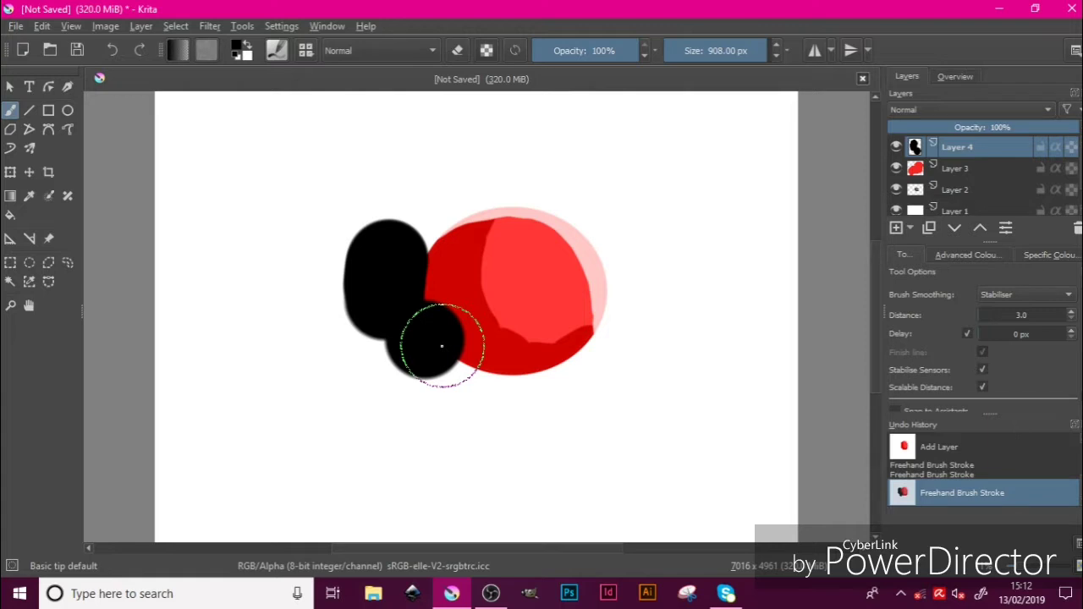
{"action": "key", "text": "ctrl+z"}
{"action": "key", "text": "ctrl+z"}
{"action": "key", "text": "ctrl+z"}
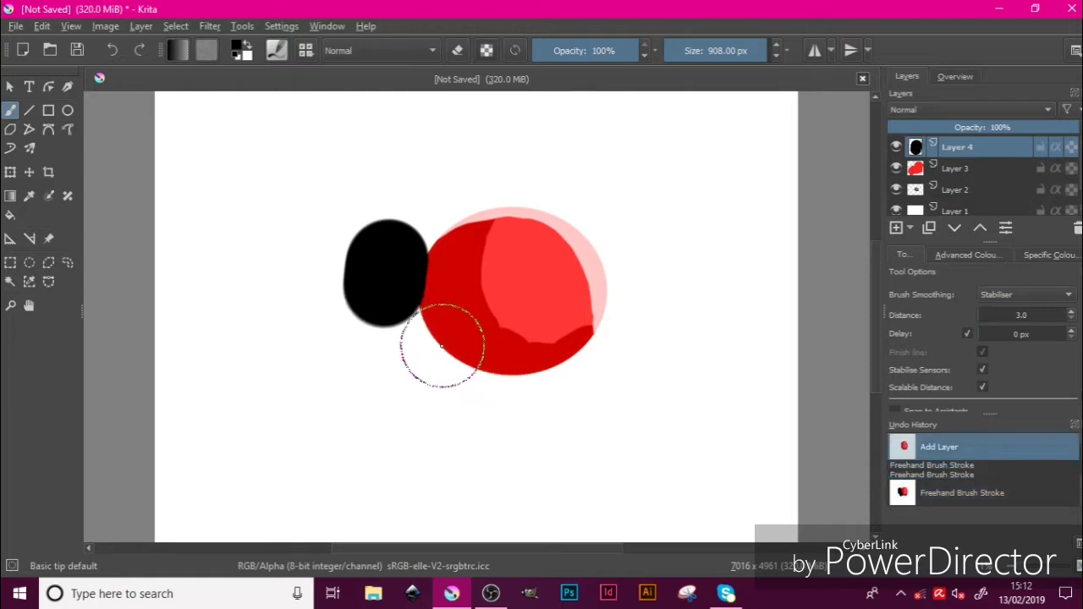
Try a white stroke over the circle's upper-right edge, then undo it
{"action": "key", "text": "x"}
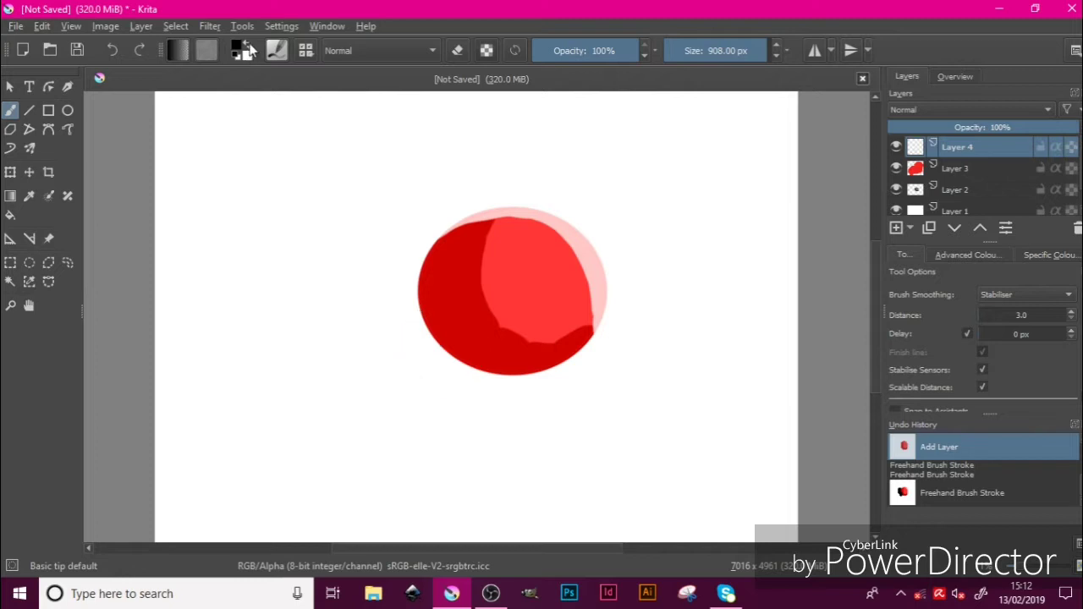
{"action": "left_click_drag", "start_coordinate": [569, 209], "coordinate": [607, 242]}
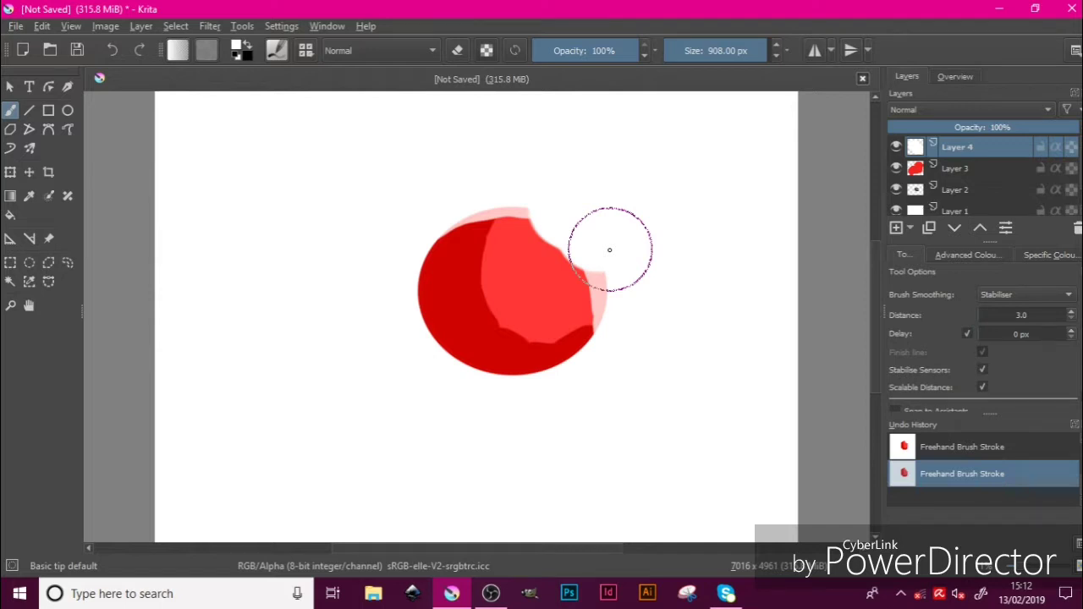
{"action": "key", "text": "ctrl+z"}
{"action": "key", "text": "ctrl+z"}
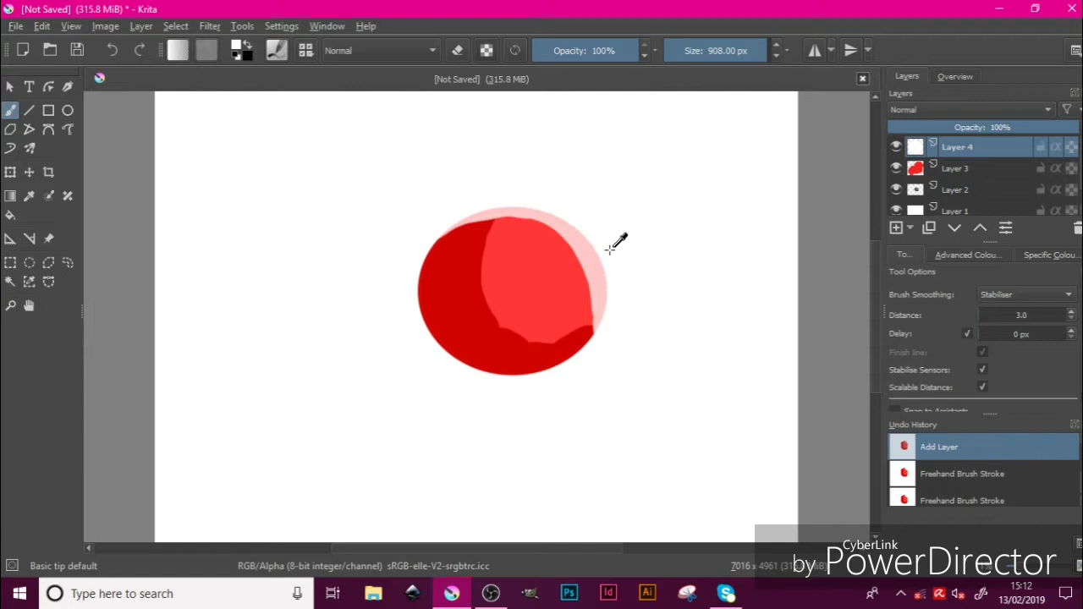